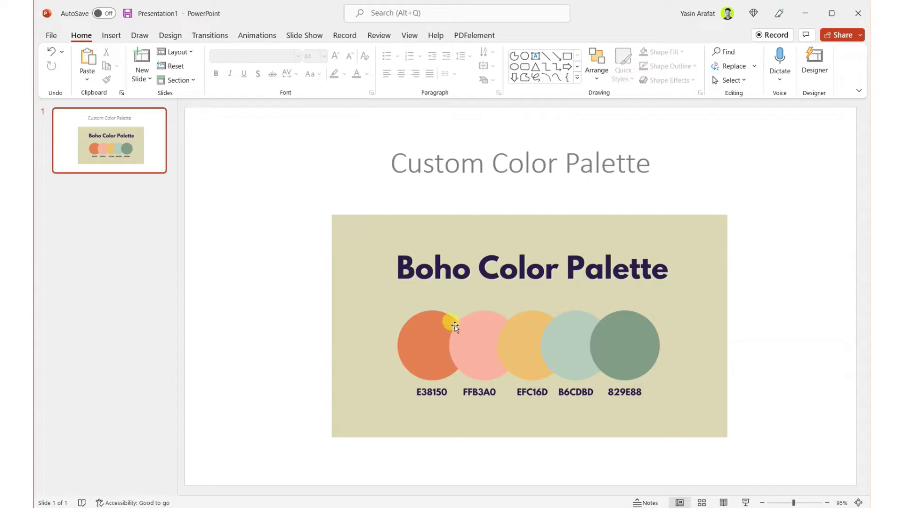
Draw a small blue rectangle square at the slide's left side, keeping its default fill.
click(172, 36)
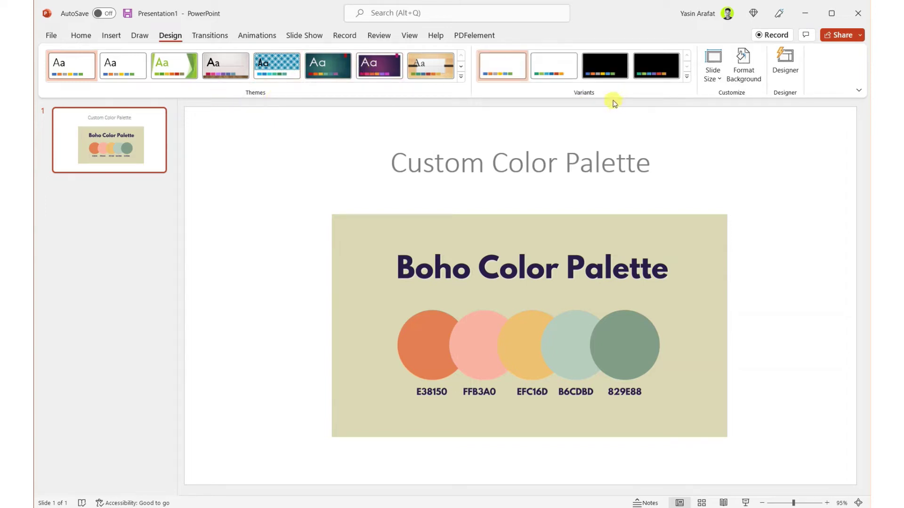
click(79, 37)
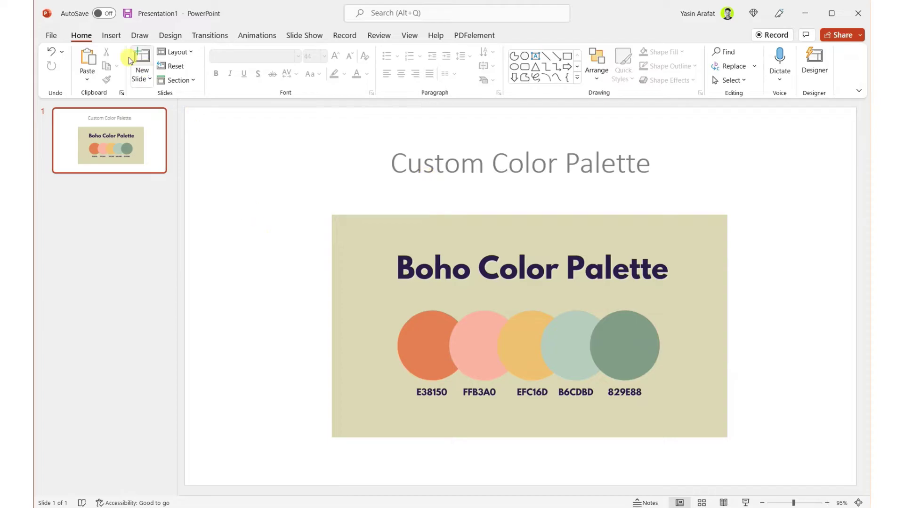
click(112, 37)
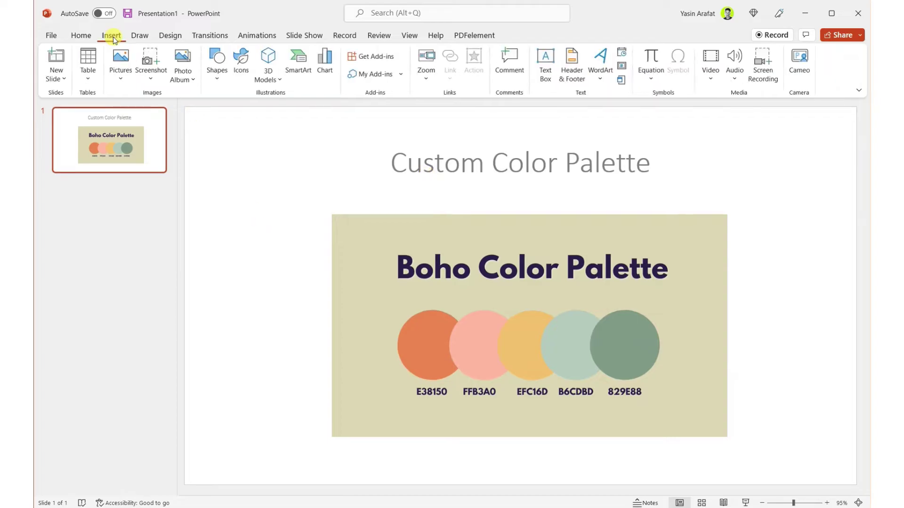
click(218, 73)
click(263, 111)
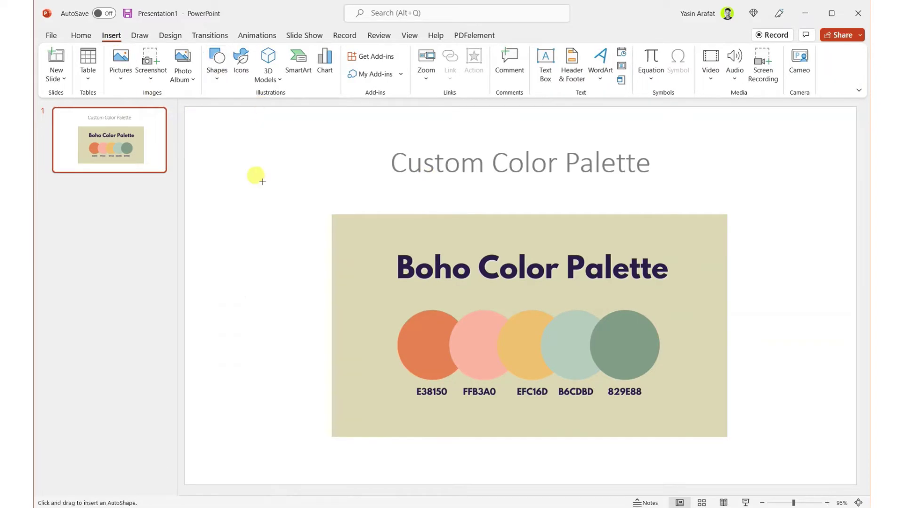
drag(221, 214, 261, 254)
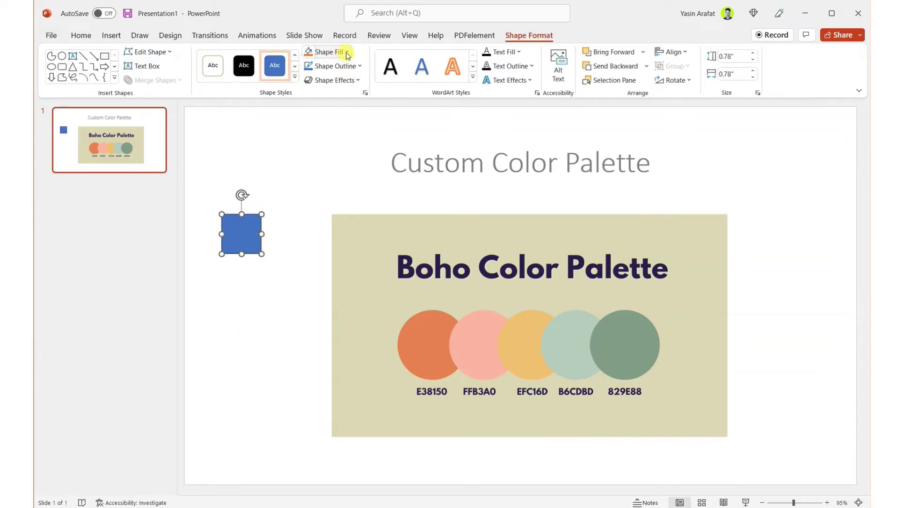
click(347, 53)
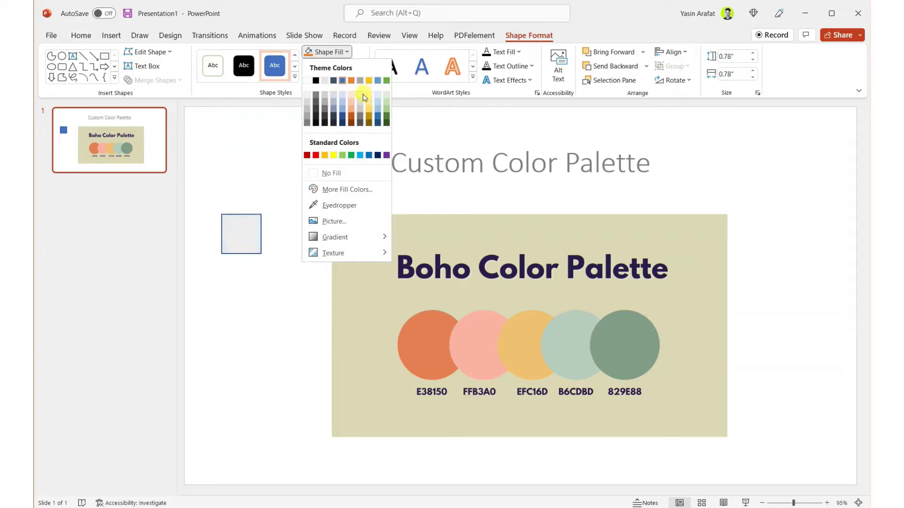
click(298, 292)
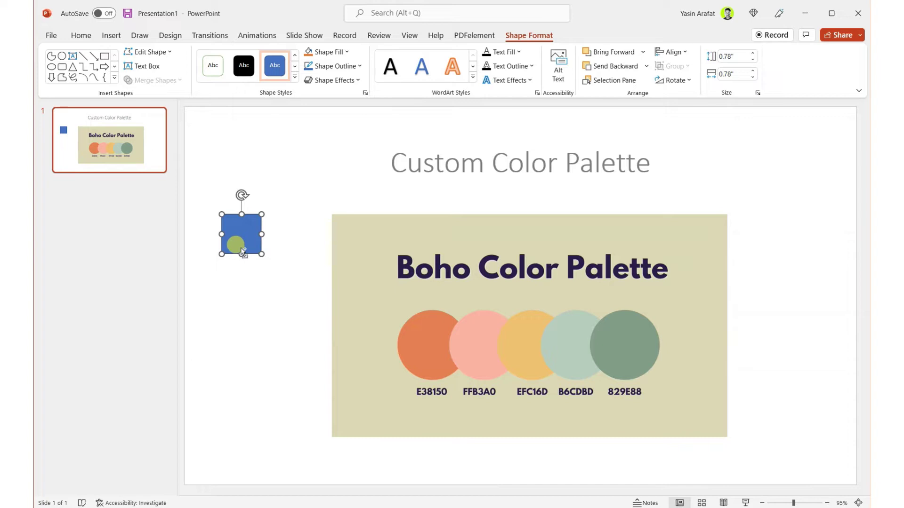
Duplicate the square downward until five identical squares form a vertical column.
key(ctrl+d)
drag(242, 247, 229, 285)
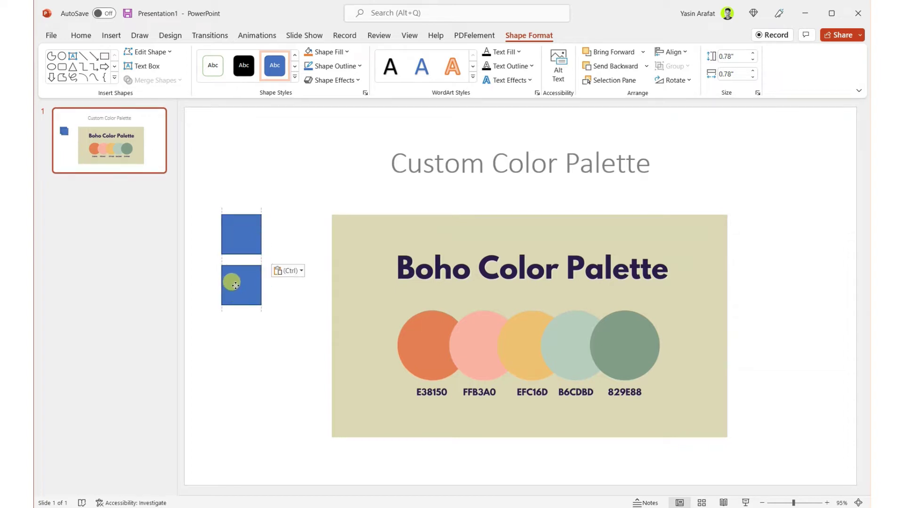
shift+click(252, 230)
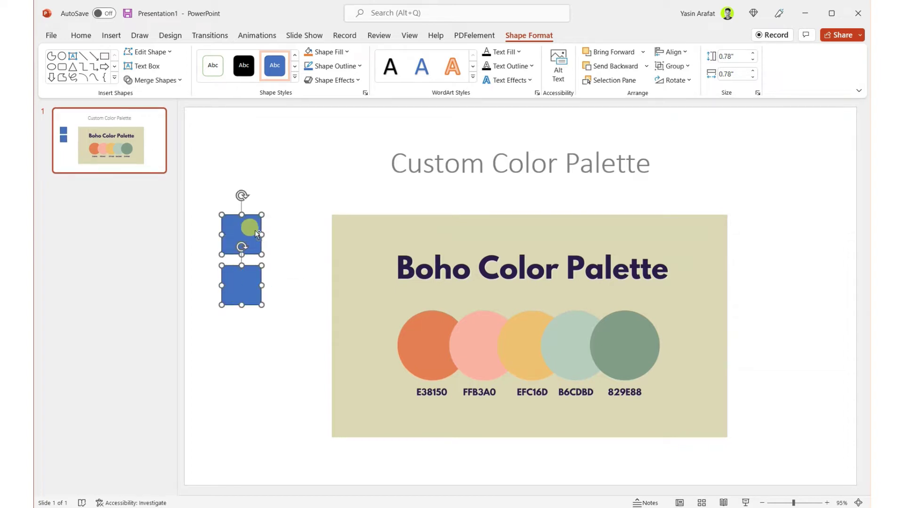
key(ctrl+d)
drag(256, 234, 249, 331)
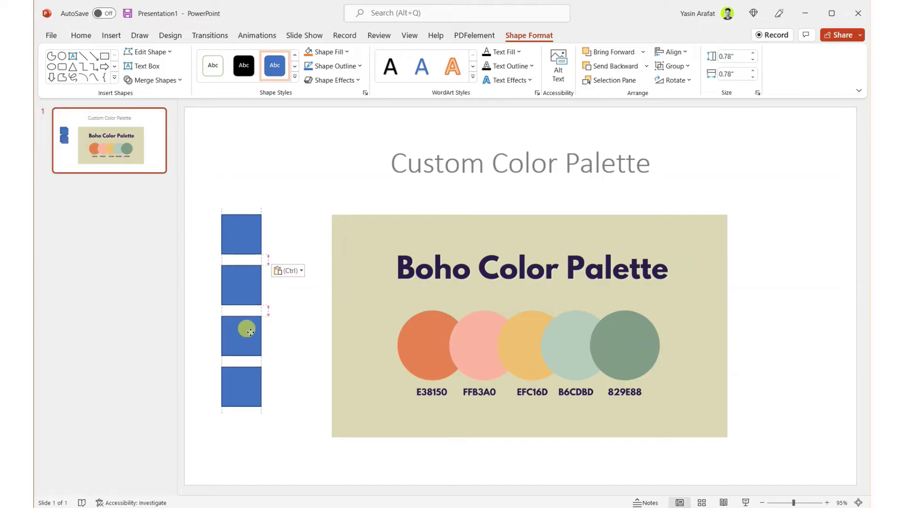
click(302, 299)
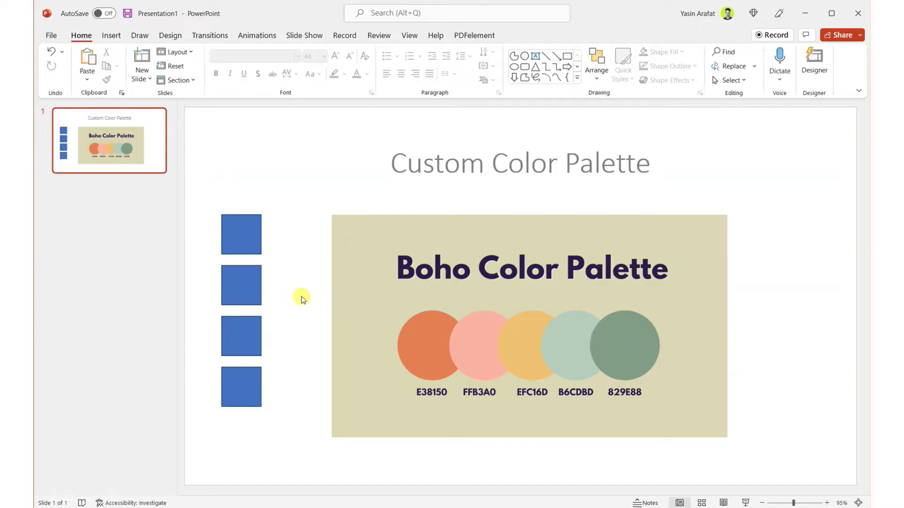
click(241, 384)
key(ctrl+d)
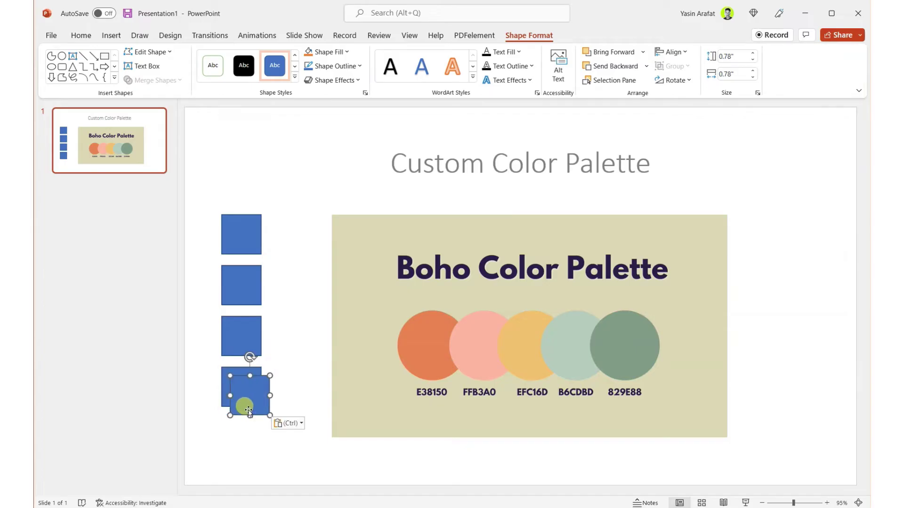
drag(247, 386, 245, 440)
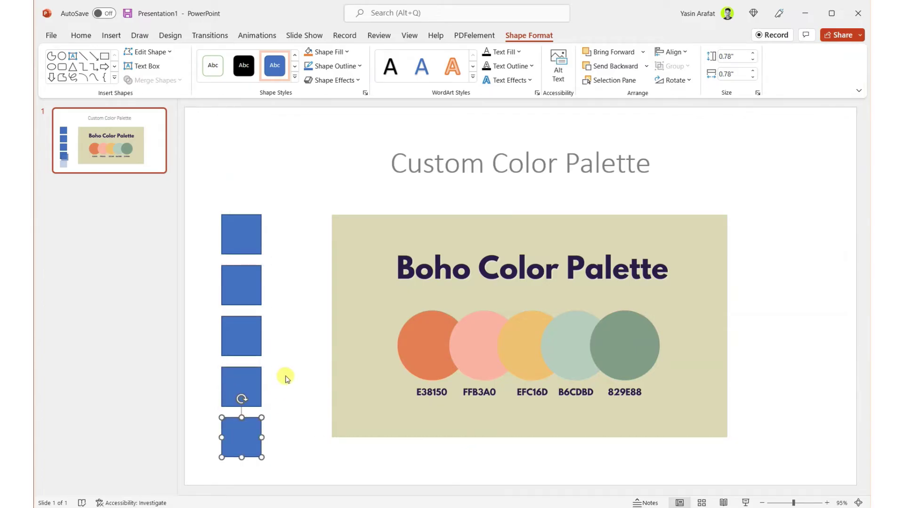
click(303, 214)
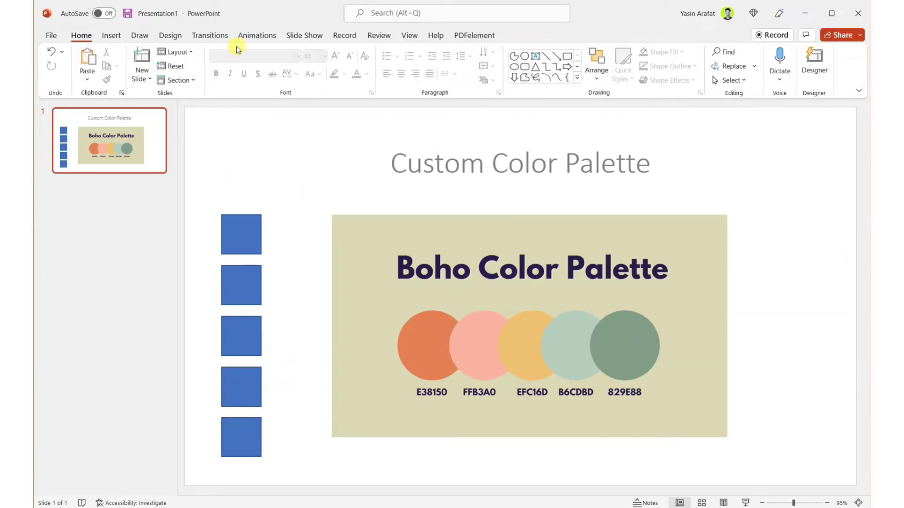
Show the Colors palette list from the Design tab's Variants menu.
click(170, 36)
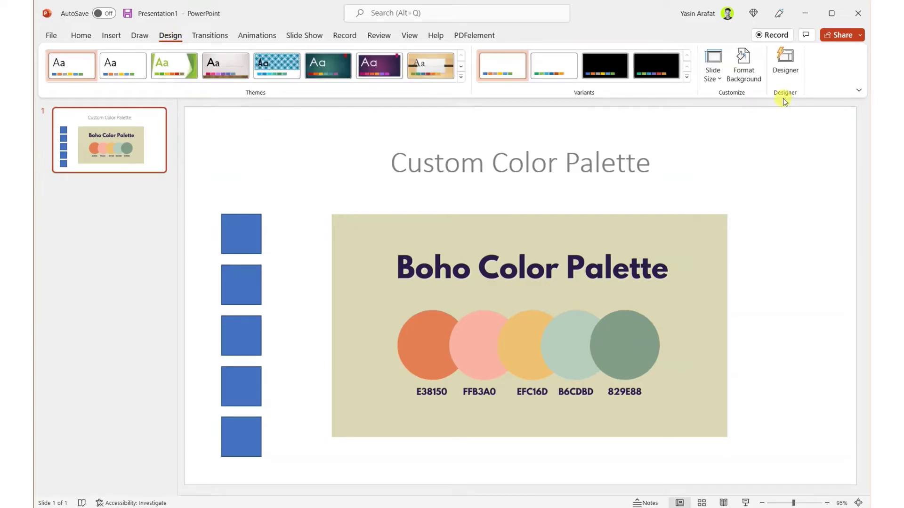
click(687, 78)
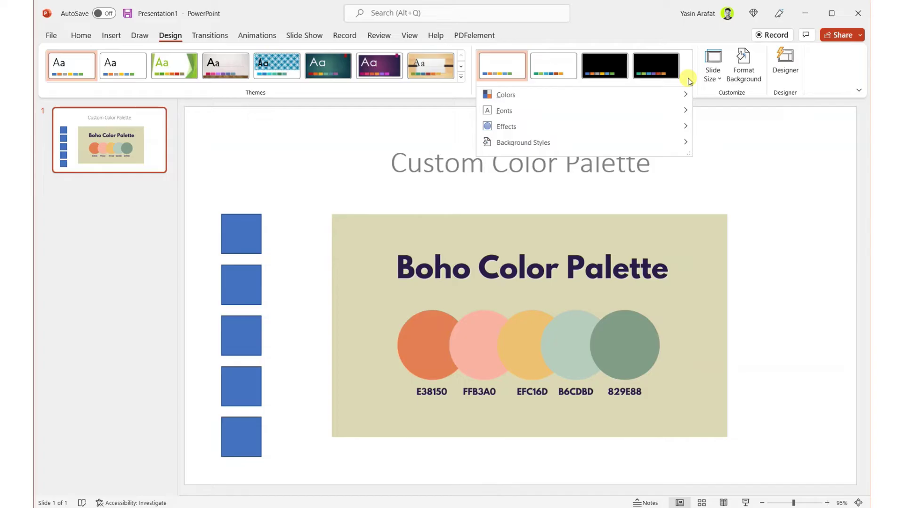
mouse_move(643, 91)
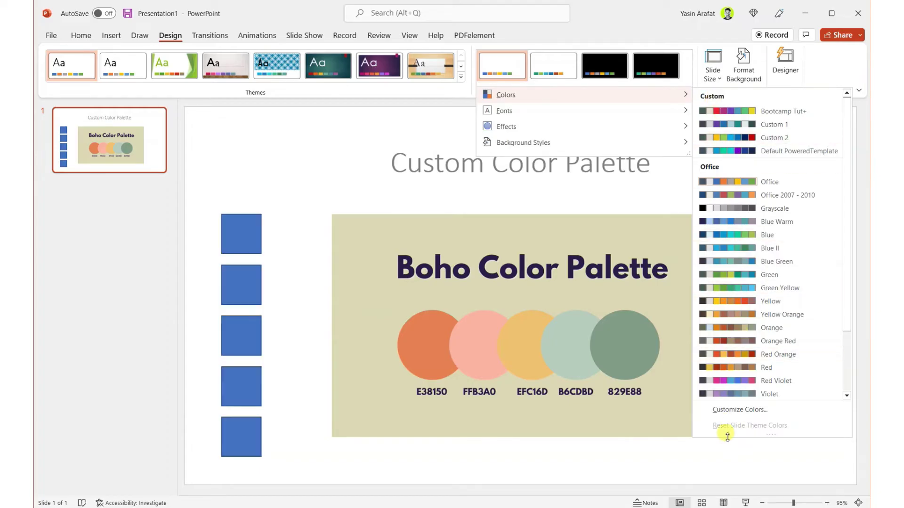
Start a new theme colour set via Customize Colors and give Accent 1 the custom hex E38150.
click(739, 411)
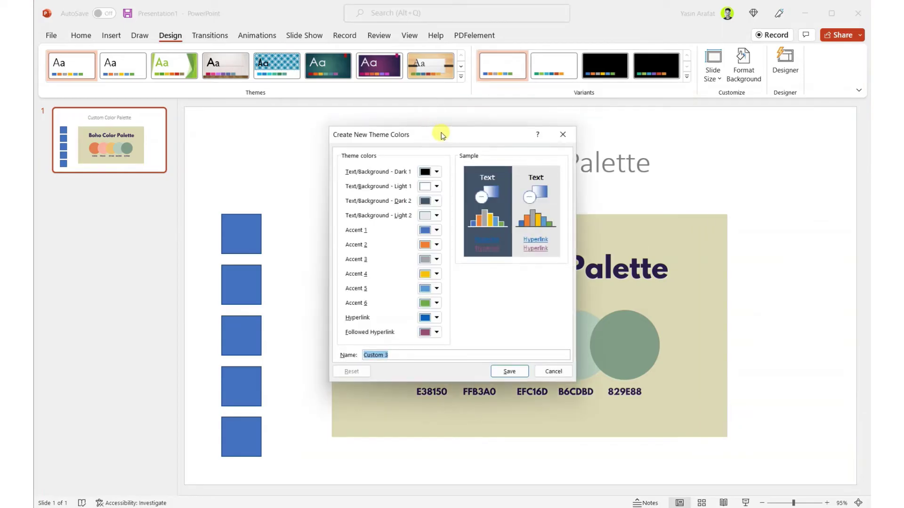
drag(442, 136, 697, 172)
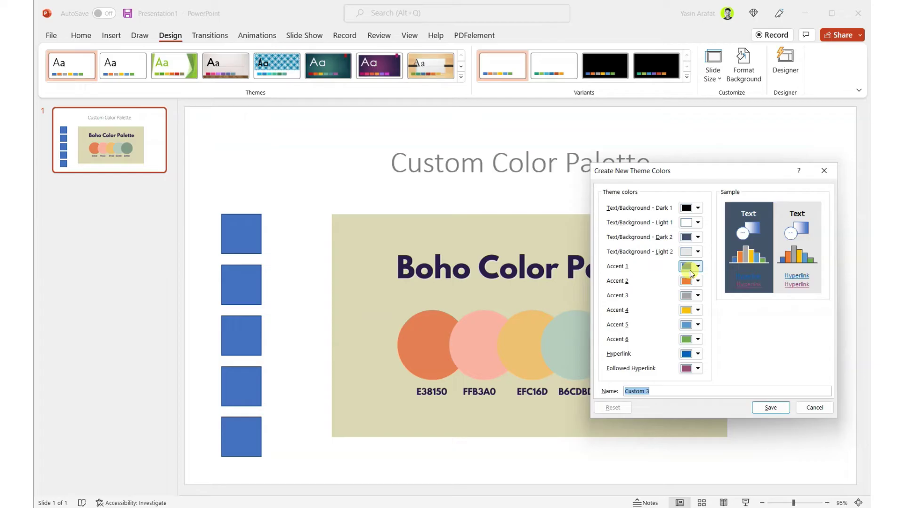
click(694, 272)
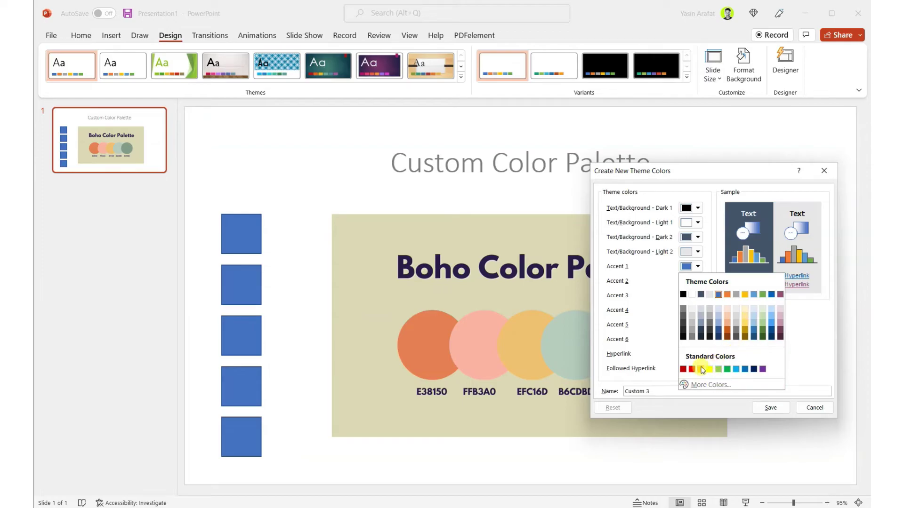
click(725, 387)
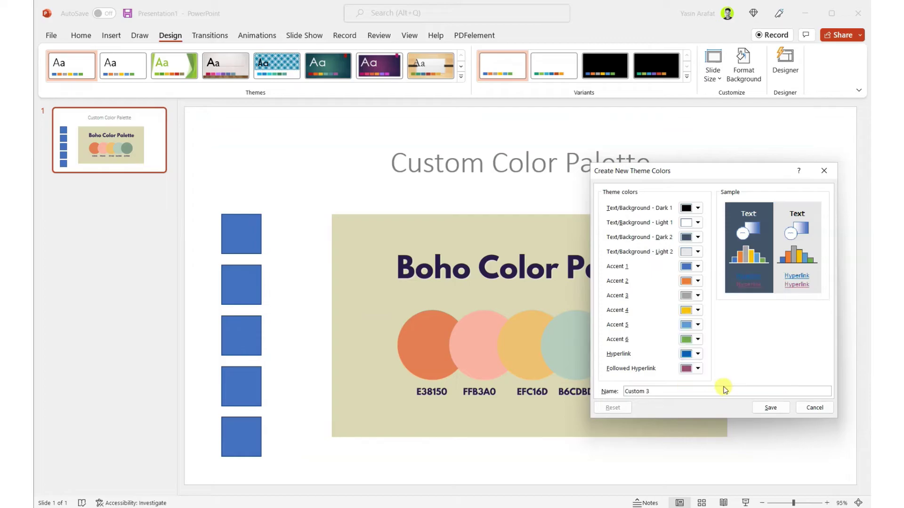
drag(465, 174, 623, 166)
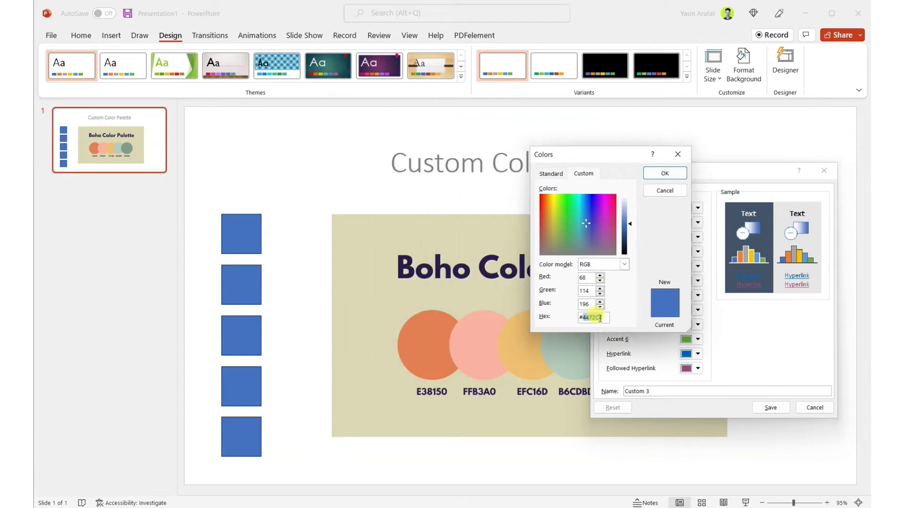
text(e38150)
key(Tab)
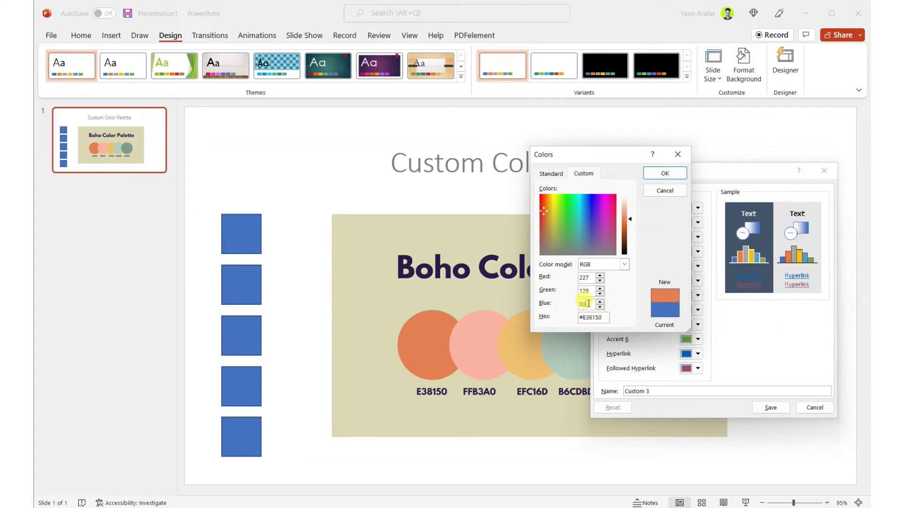
click(665, 173)
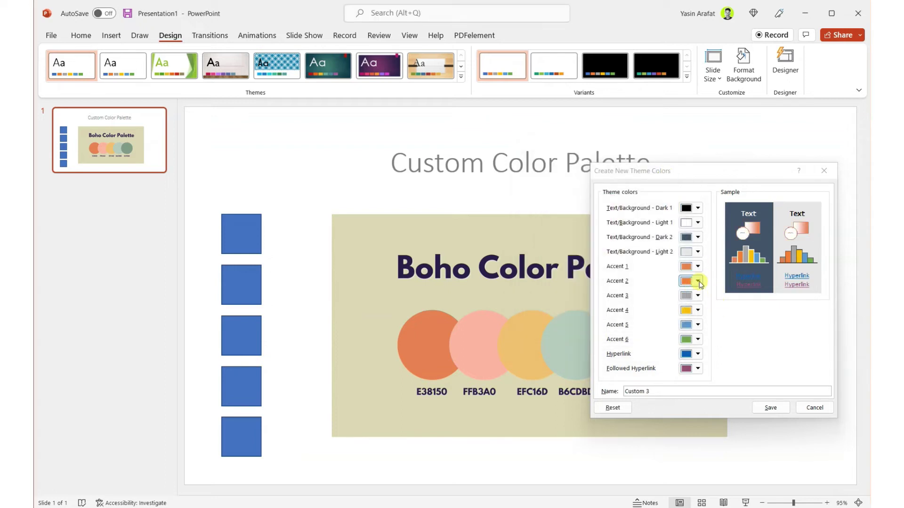
Set Accent 2 to hex FFB3A0 and Accent 3 to hex EFC16D.
click(698, 281)
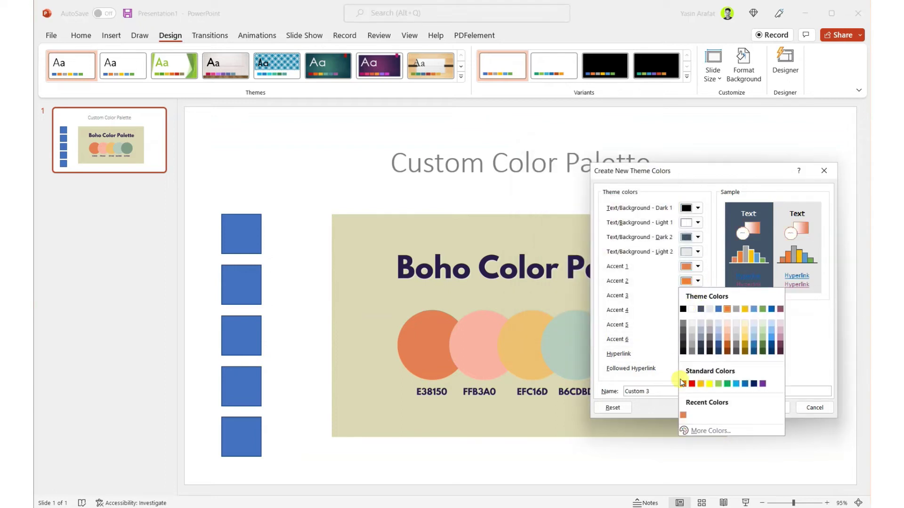
click(699, 430)
double_click(592, 317)
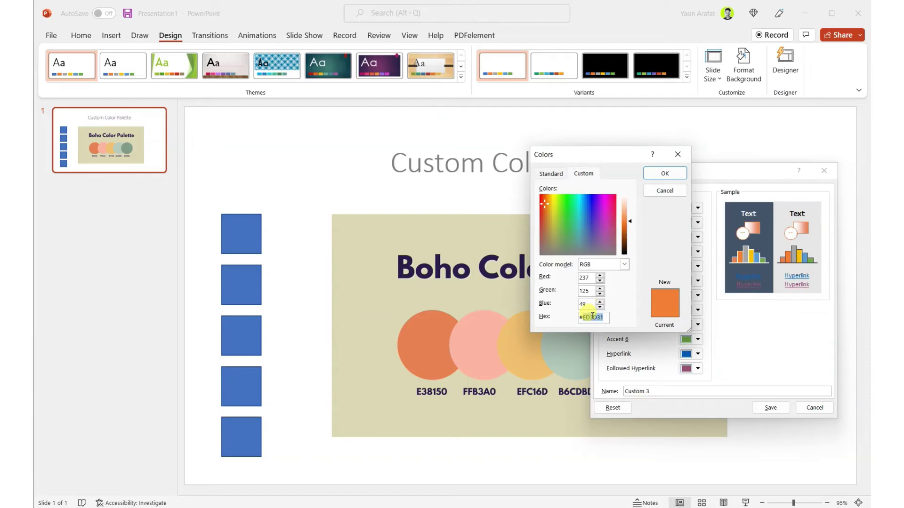
text(ffb3a0)
click(665, 173)
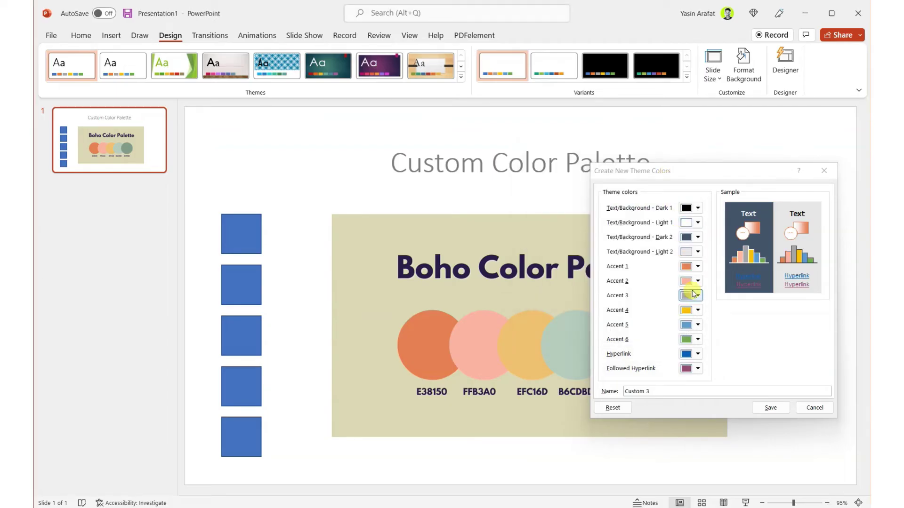
click(698, 296)
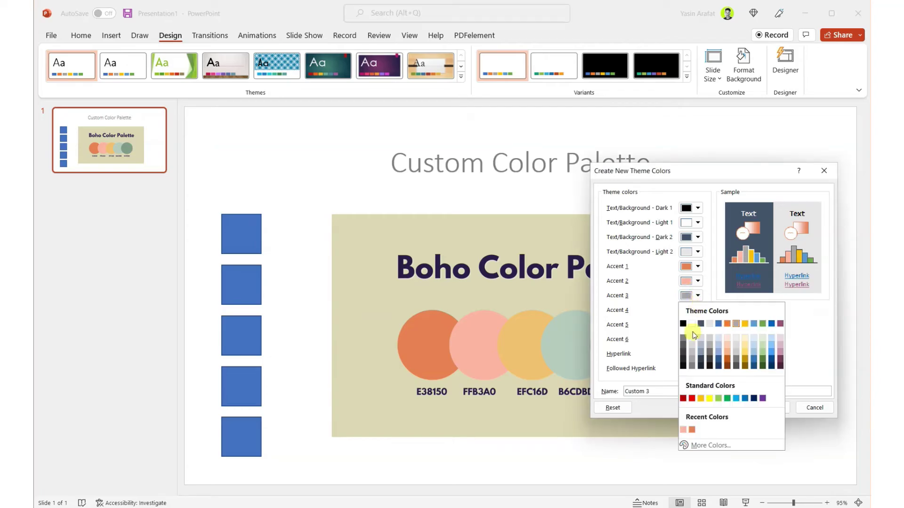
click(705, 445)
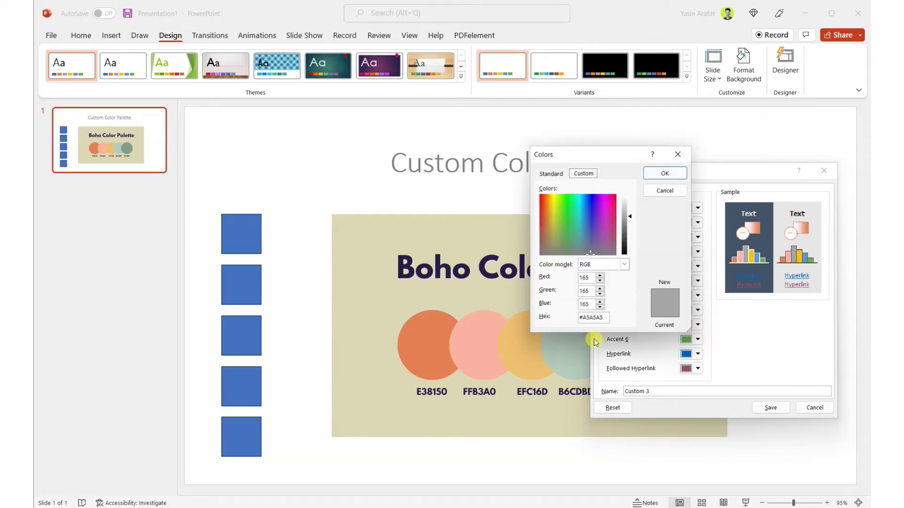
drag(603, 318, 593, 317)
text(e)
click(662, 174)
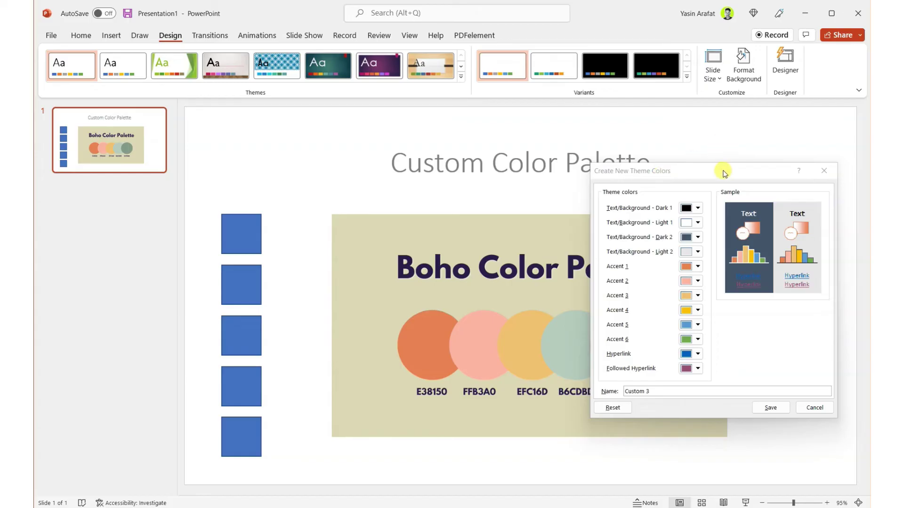
Enter hex B6CDBD as the custom colour for Accent 4.
drag(723, 170, 678, 75)
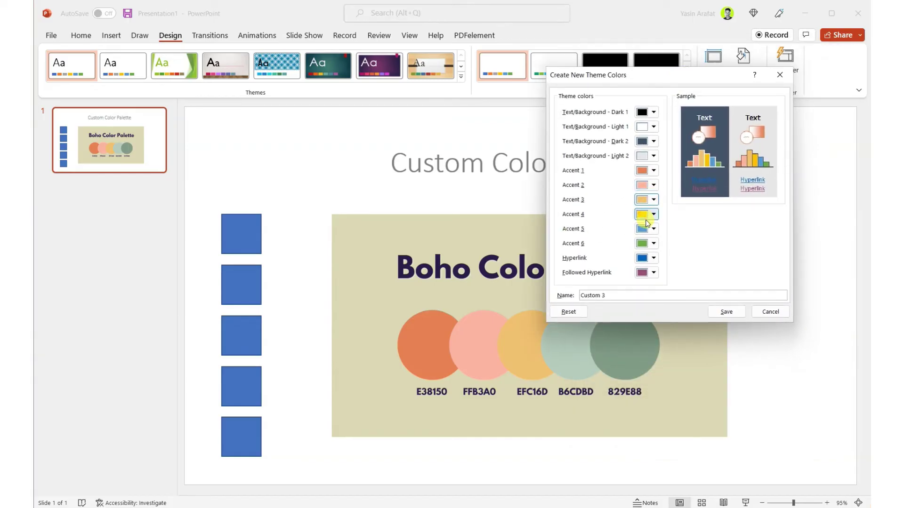
click(654, 214)
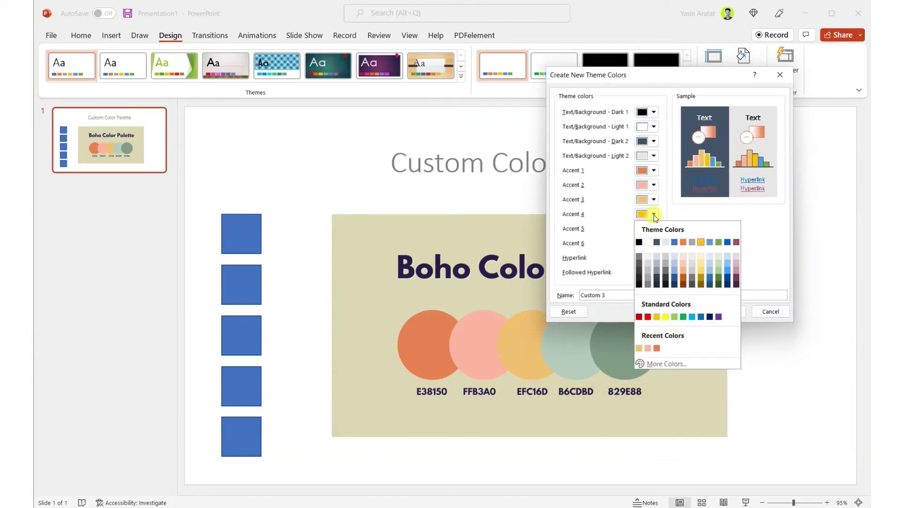
click(673, 363)
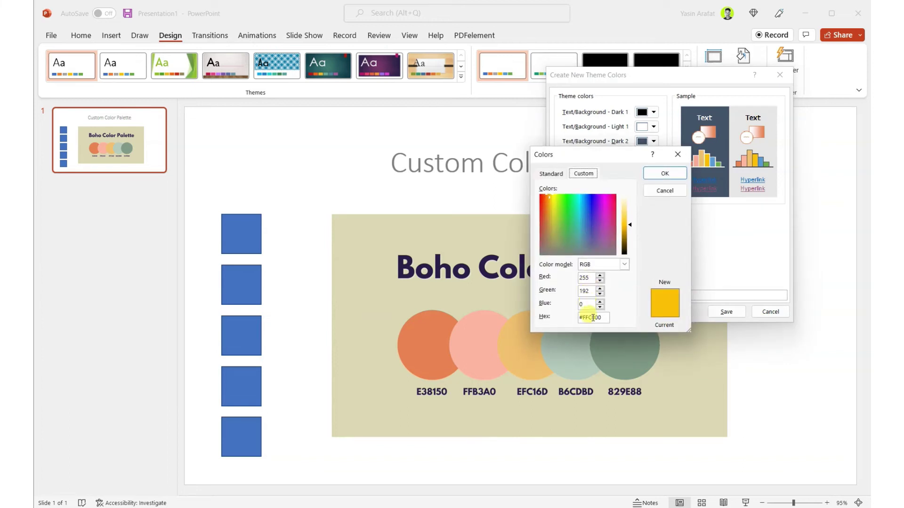
double_click(592, 317)
text(b6cdbd)
Confirm Accent 4 as B6CDBD, set Accent 5 to 829E88, and save the set as Custom 3.
click(666, 173)
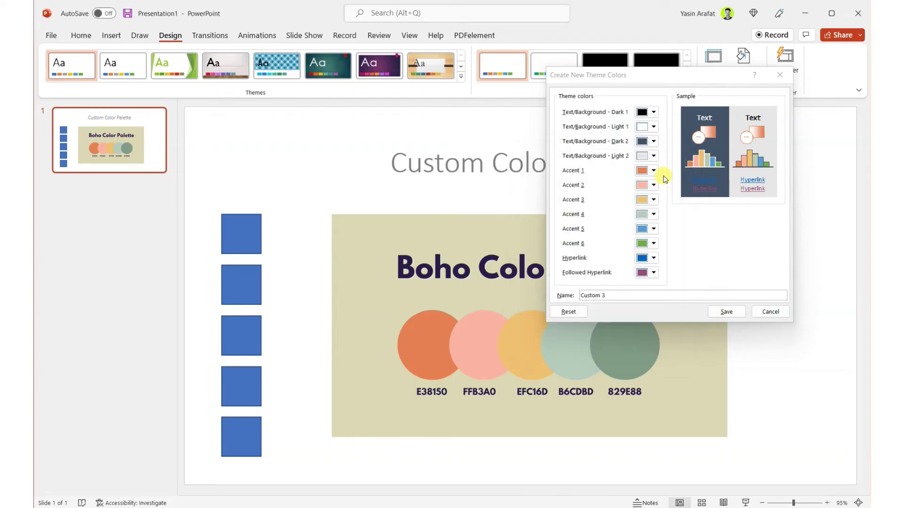
click(653, 244)
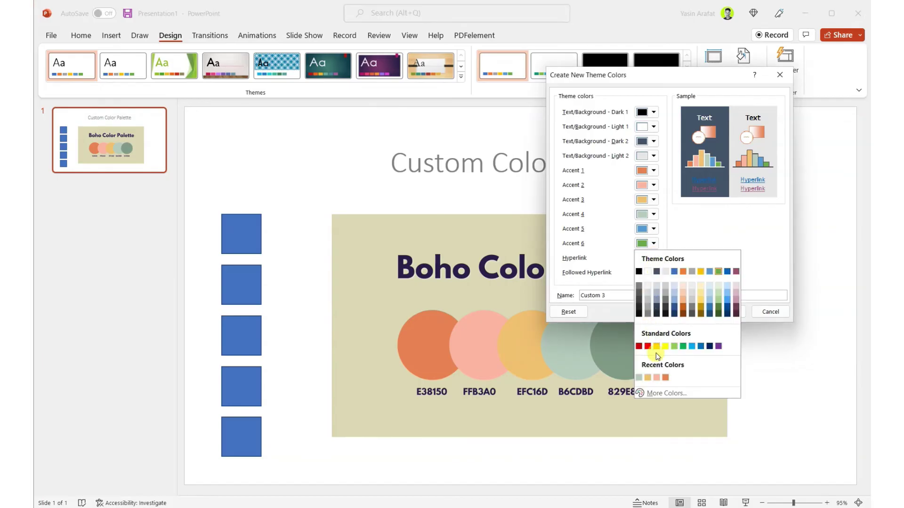
click(652, 231)
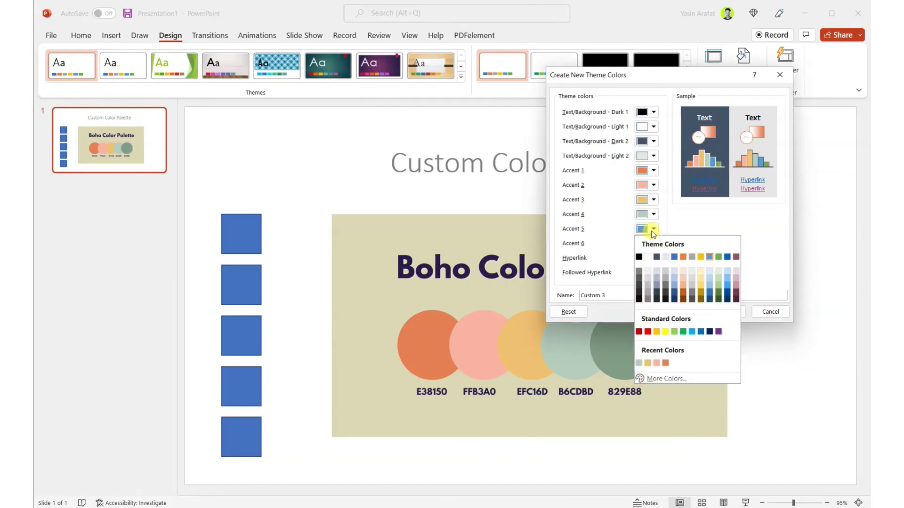
click(677, 379)
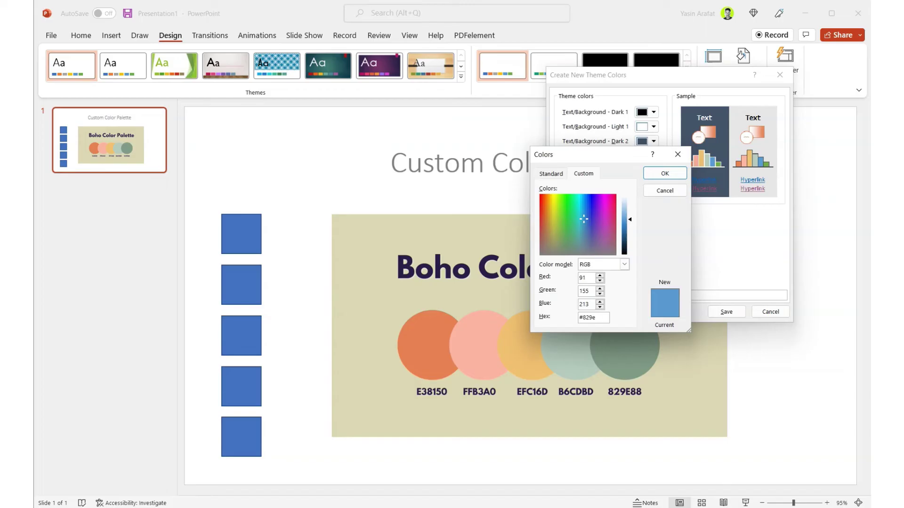
click(666, 174)
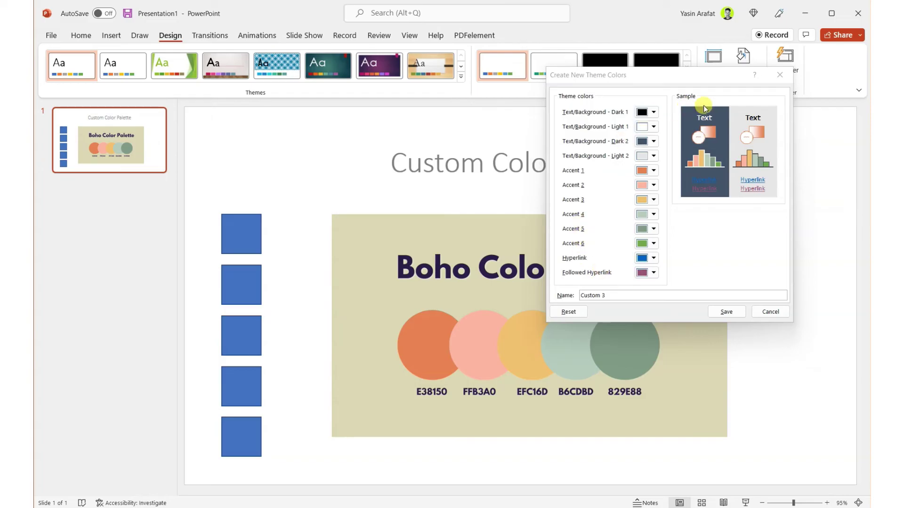
click(644, 294)
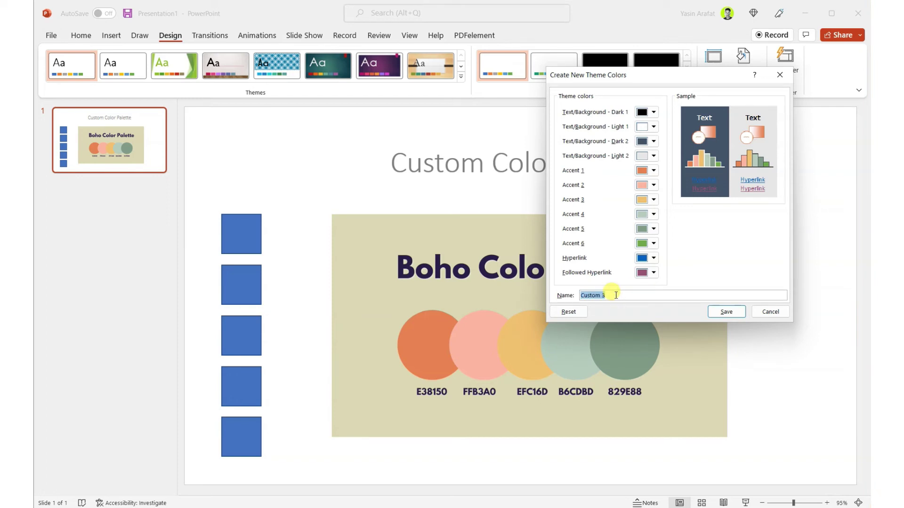
click(720, 313)
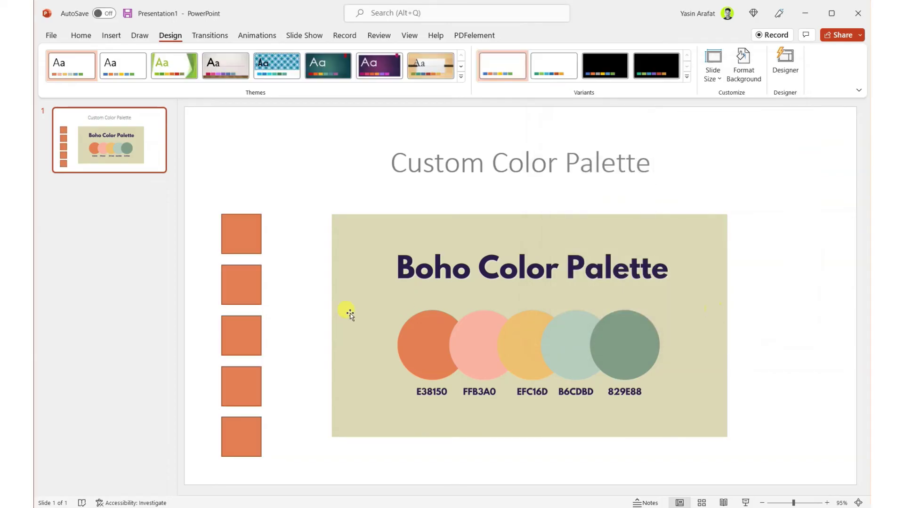
Fill the top square with E38150 orange and the second with FFB3A0 pink.
click(241, 234)
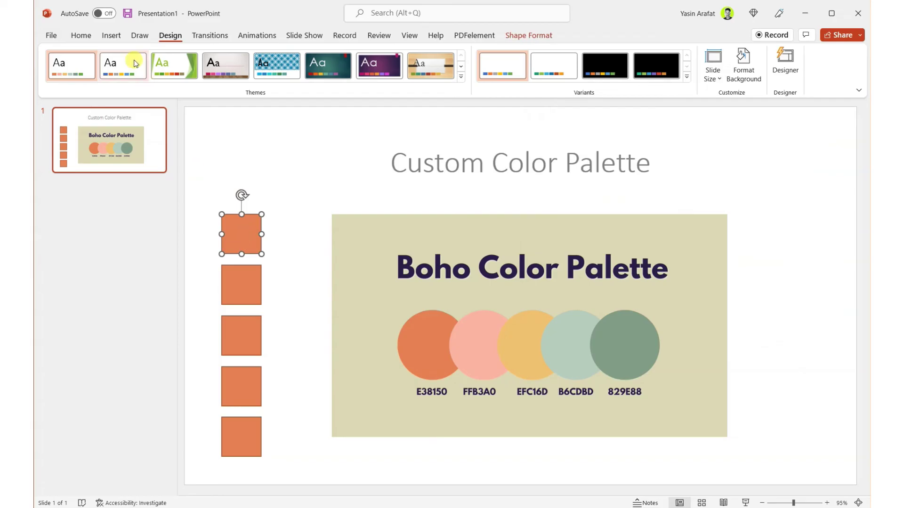
click(81, 35)
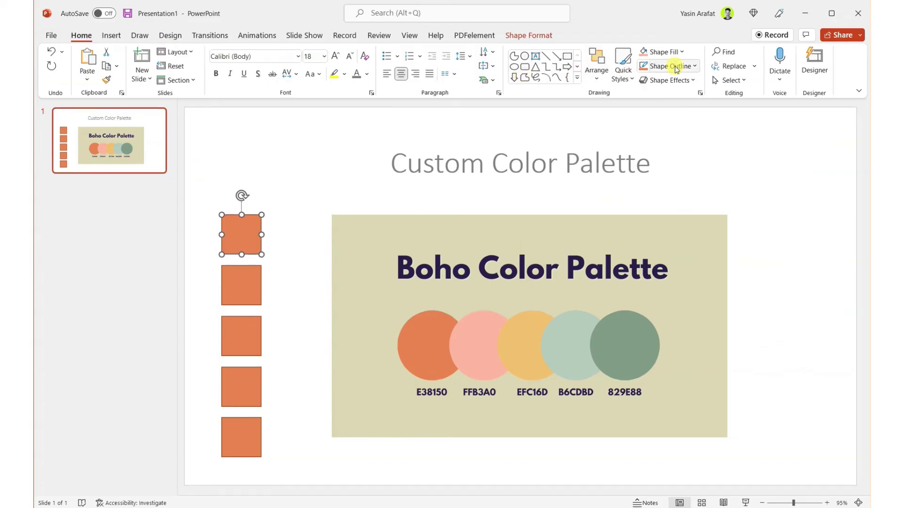
click(682, 52)
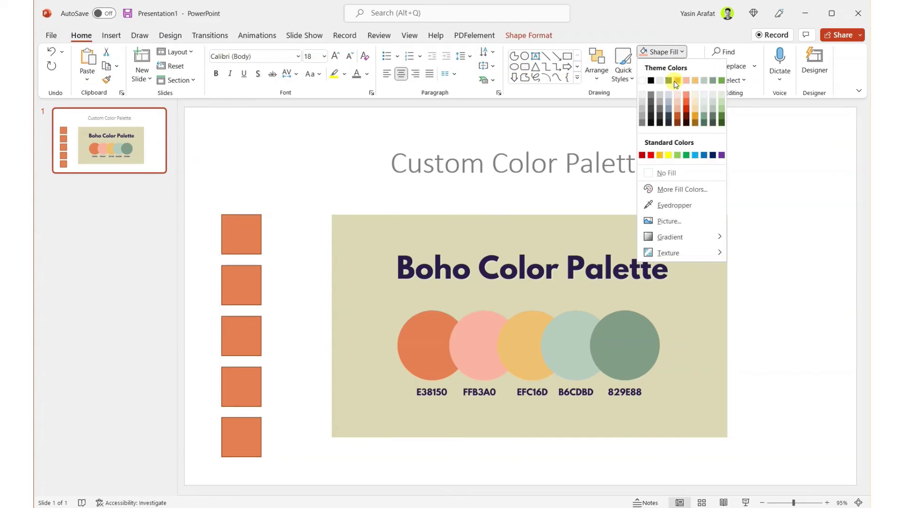
click(676, 82)
click(232, 291)
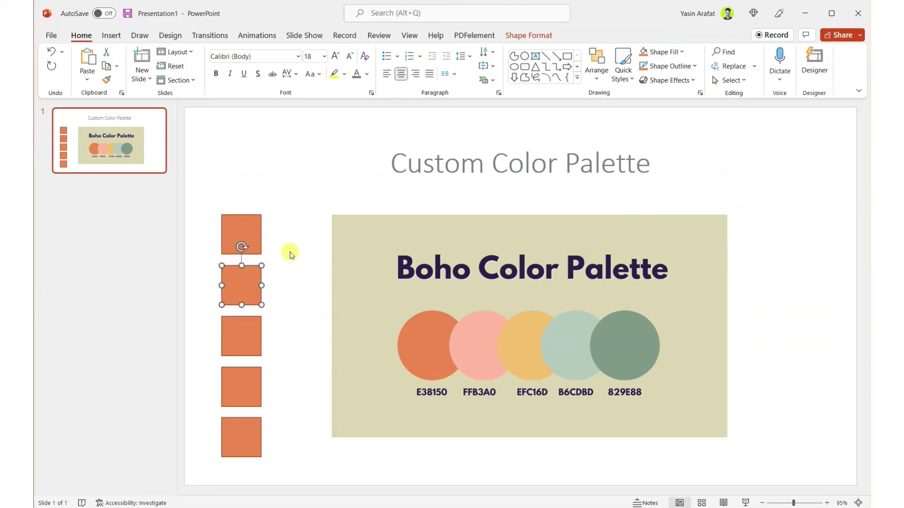
click(680, 52)
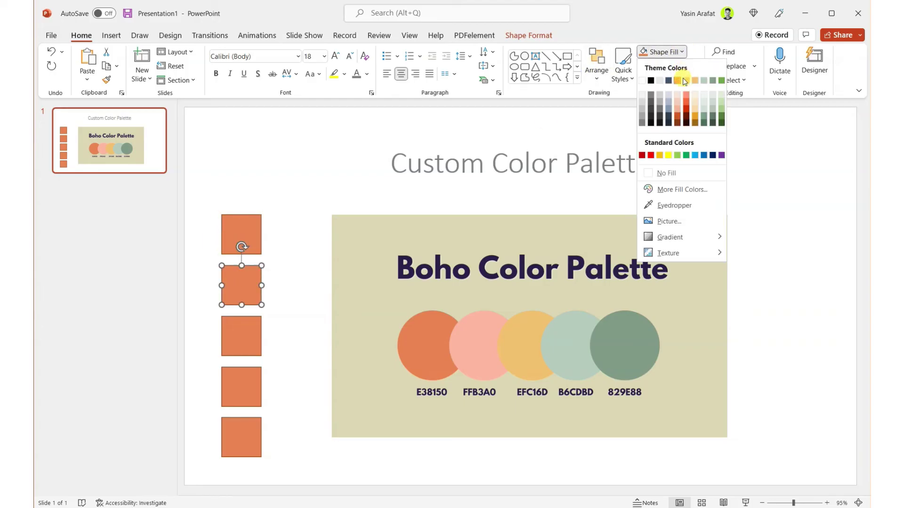
click(684, 83)
Fill the third, fourth and fifth squares with EFC16D, B6CDBD and 829E88.
click(238, 336)
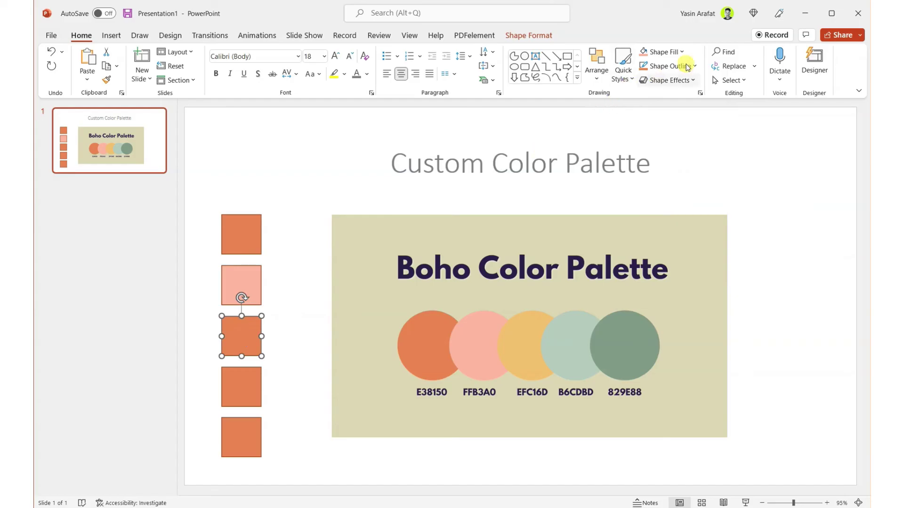
click(682, 53)
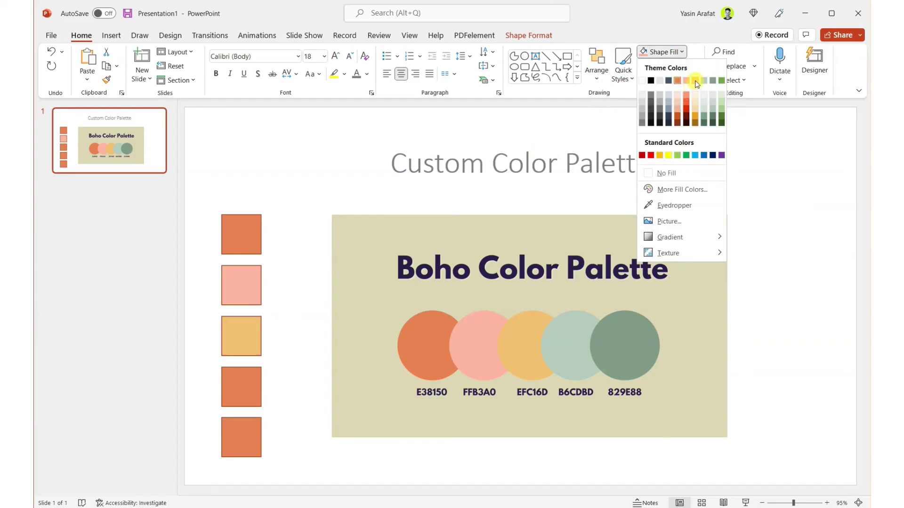
click(694, 84)
click(239, 387)
click(682, 53)
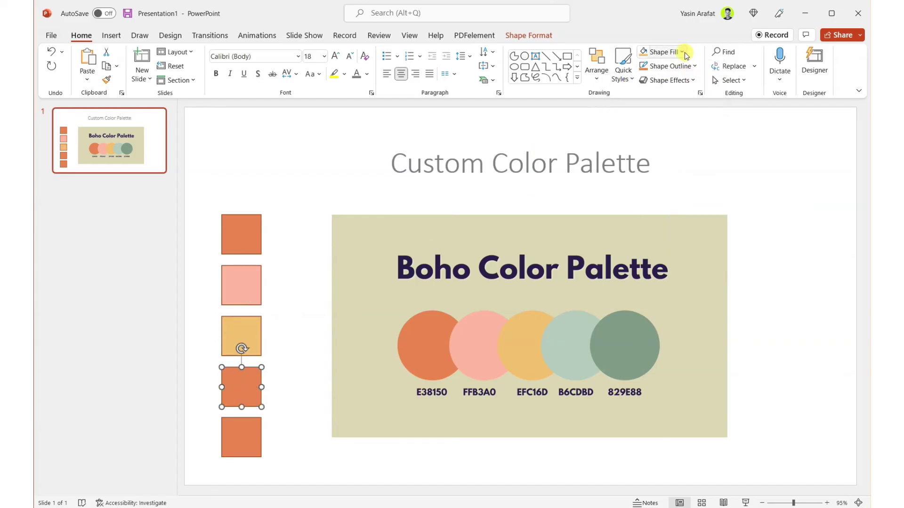
click(703, 80)
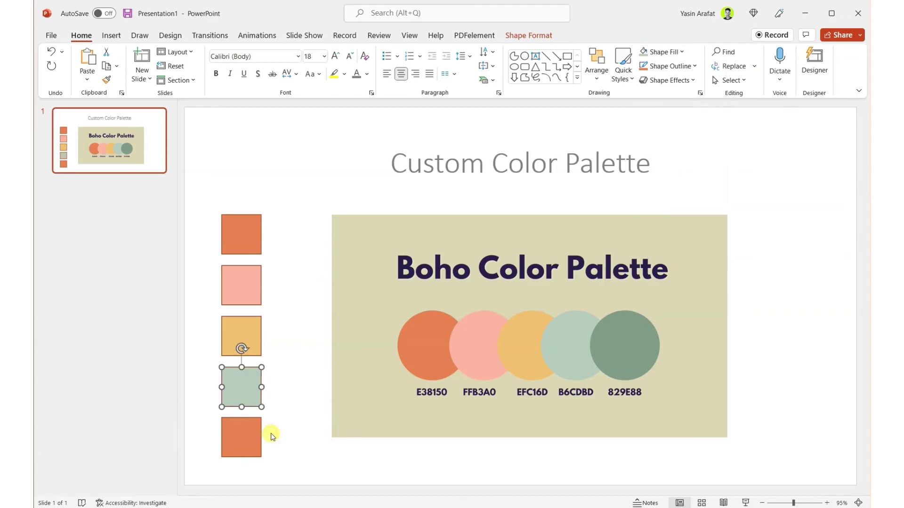
click(244, 441)
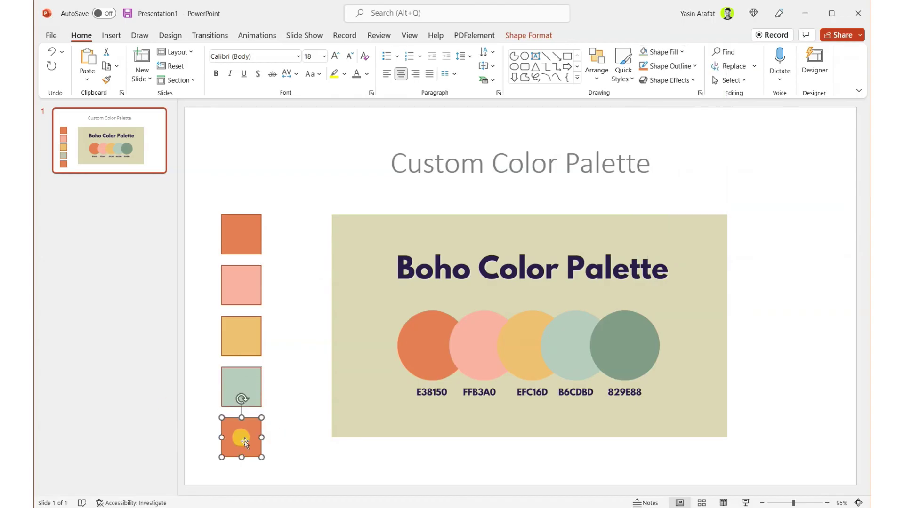
click(681, 53)
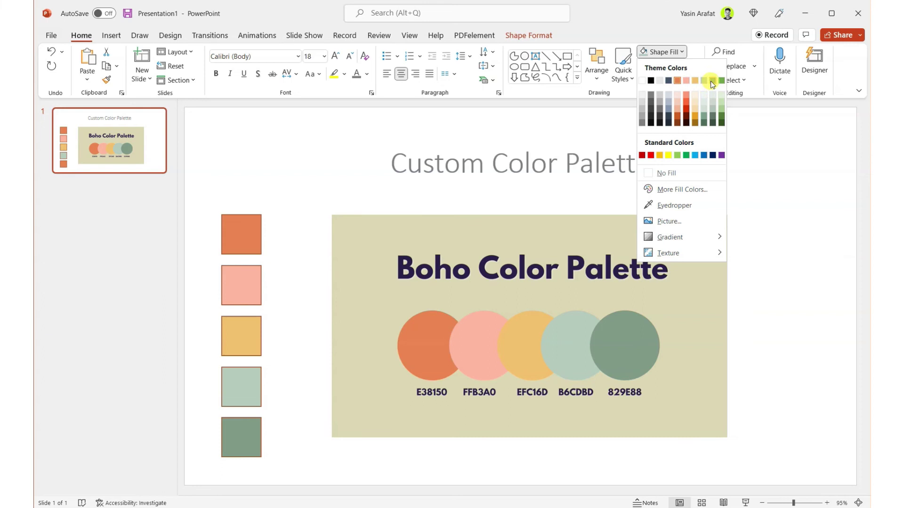
click(712, 83)
Select all five squares together and set their outline to No Outline.
shift+click(244, 384)
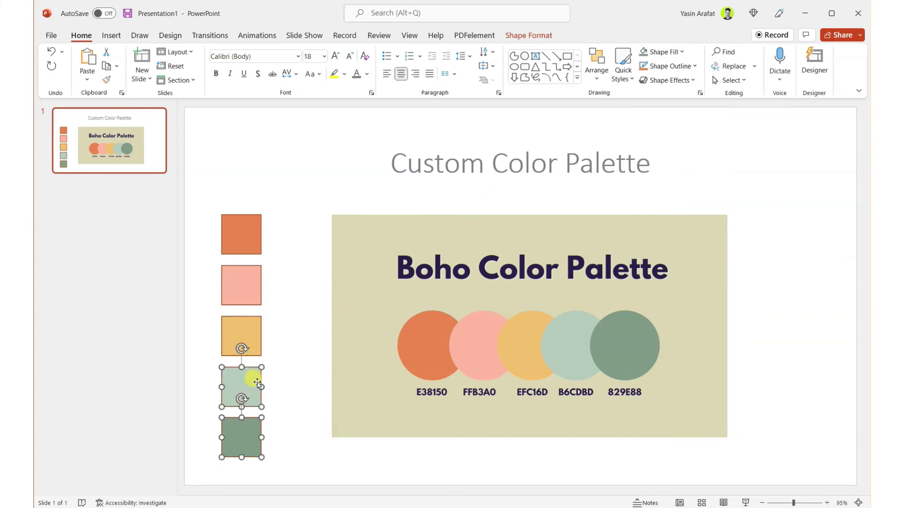
shift+click(244, 333)
shift+click(256, 277)
shift+click(245, 235)
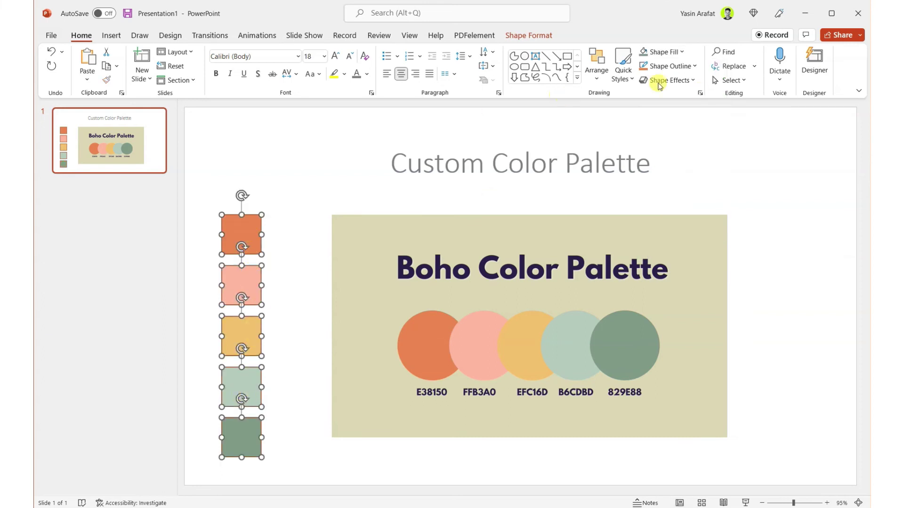
click(693, 66)
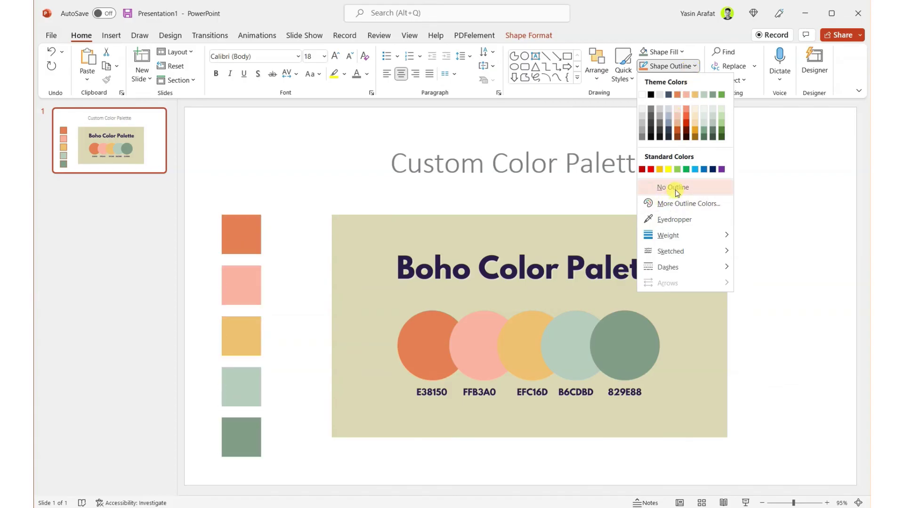
click(644, 186)
click(306, 308)
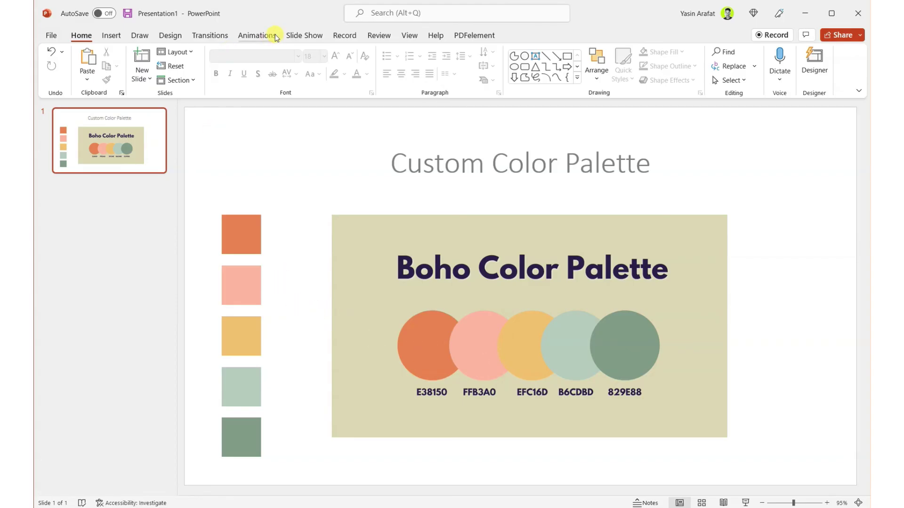
Look over the theme colour schemes under Design Variants, leaving Custom 3 applied.
click(170, 36)
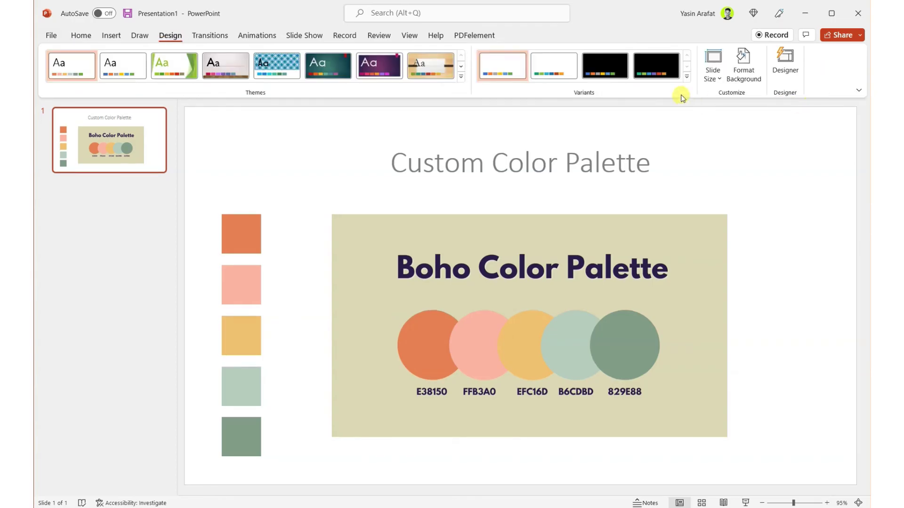
click(687, 76)
mouse_move(671, 103)
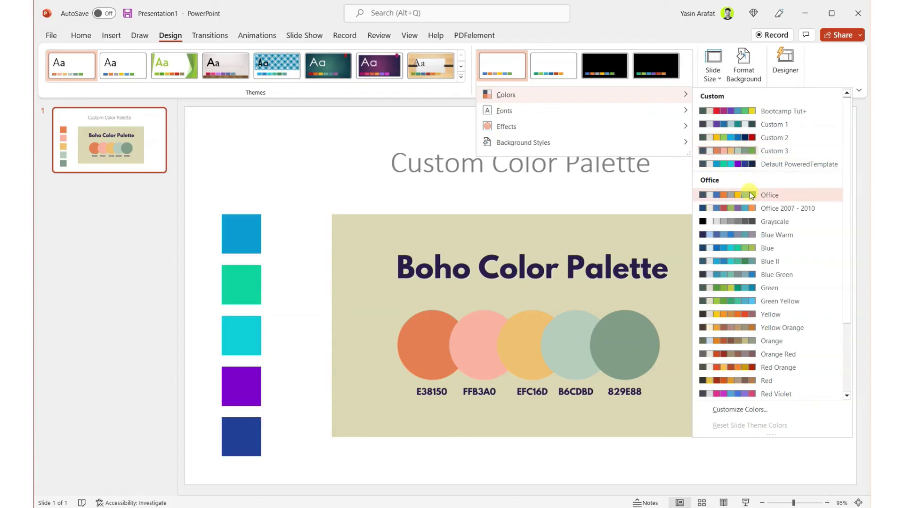
click(746, 154)
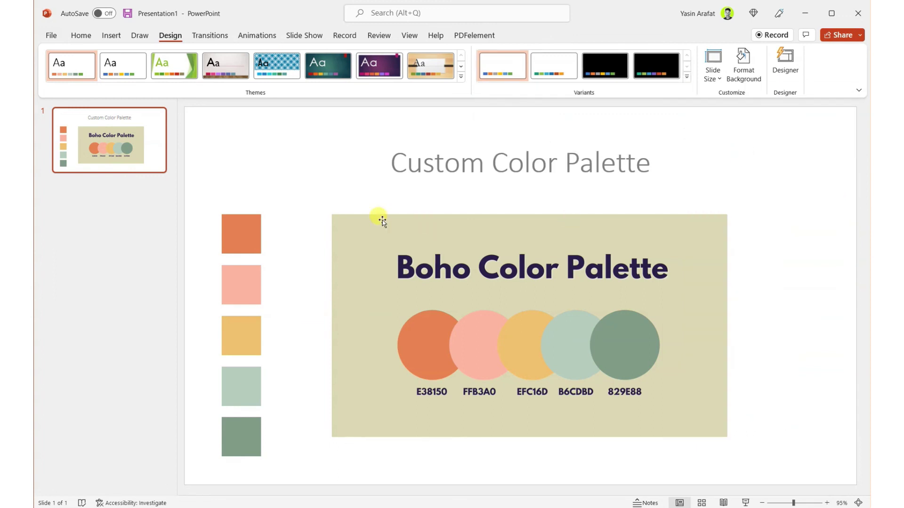